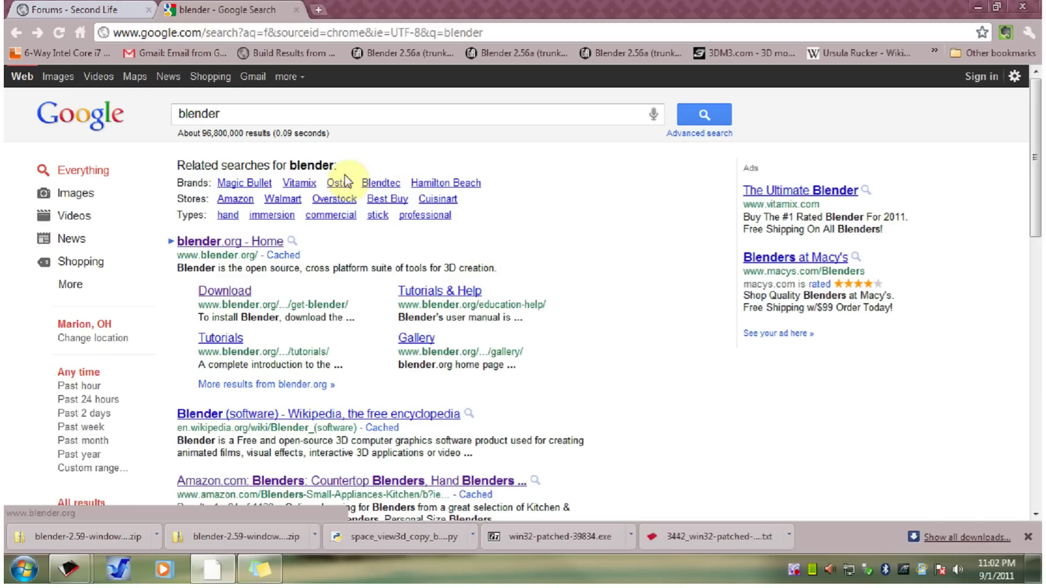
Step: Go to the blender.org download page and download the Blender 2.59 Zip Archive for Windows 64 bits
click(235, 245)
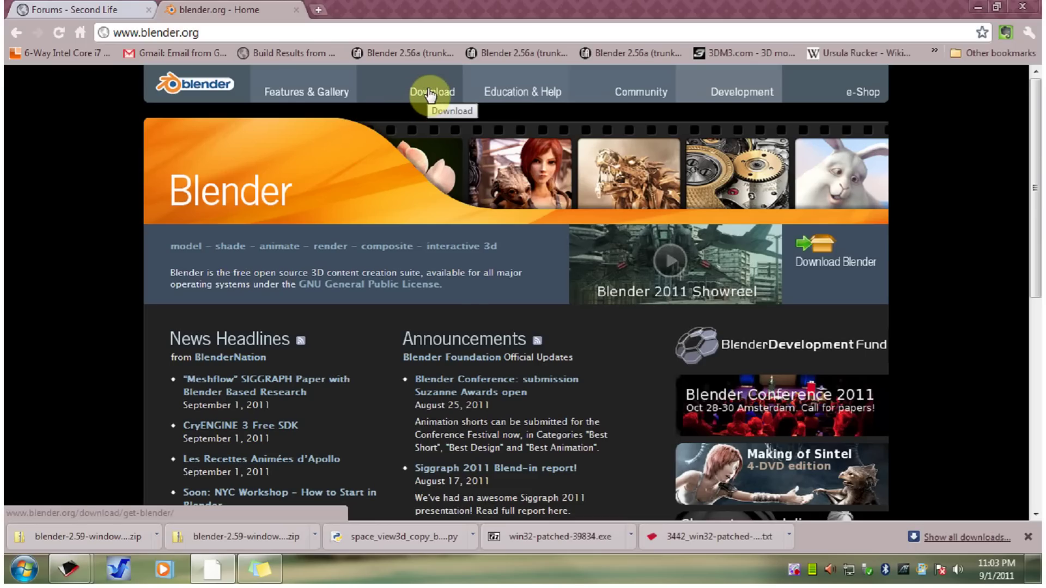
click(431, 93)
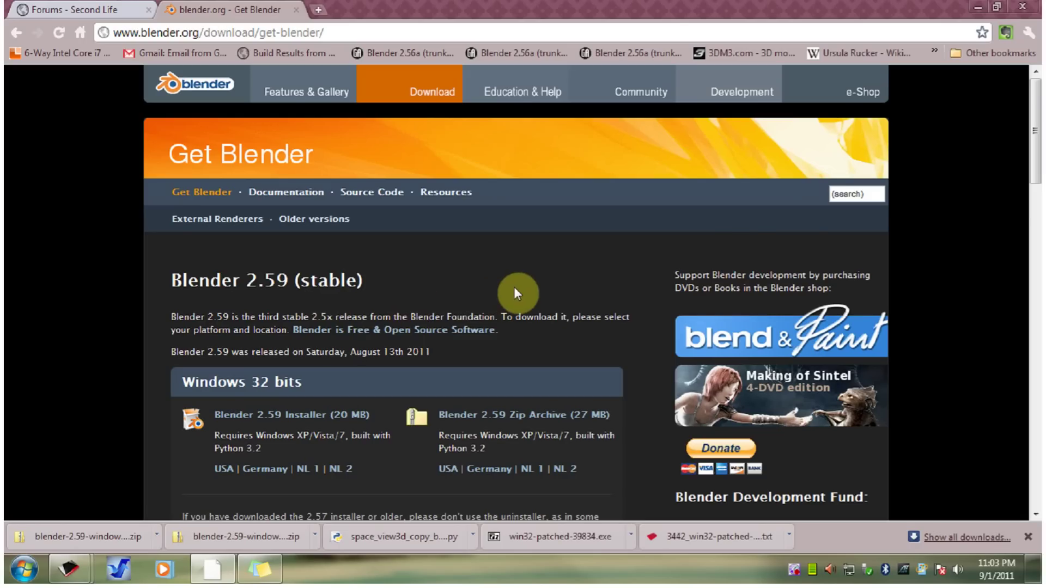
scroll(512, 291, down, 3)
scroll(434, 277, down, 15)
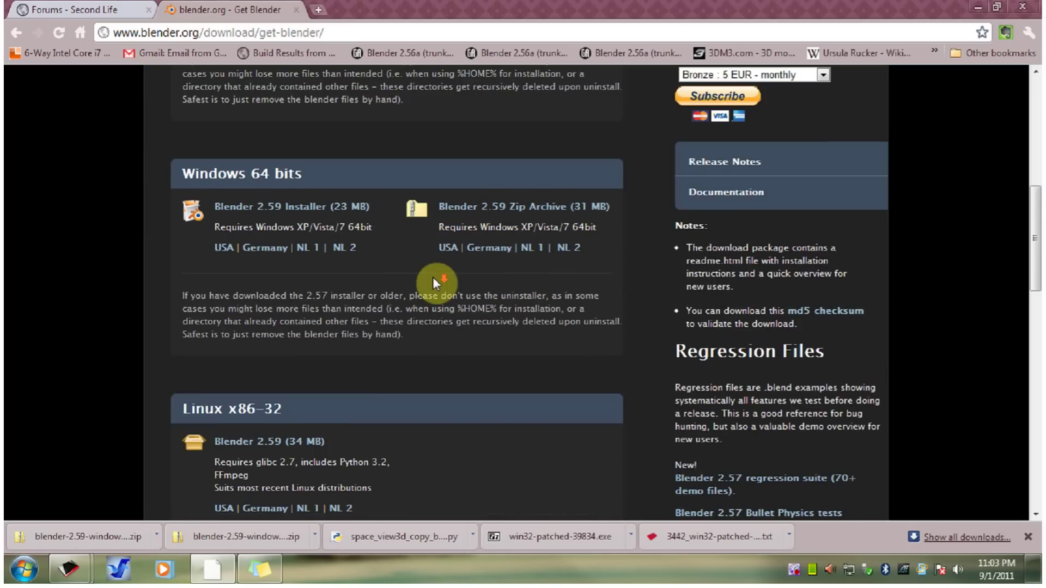
scroll(434, 278, down, 4)
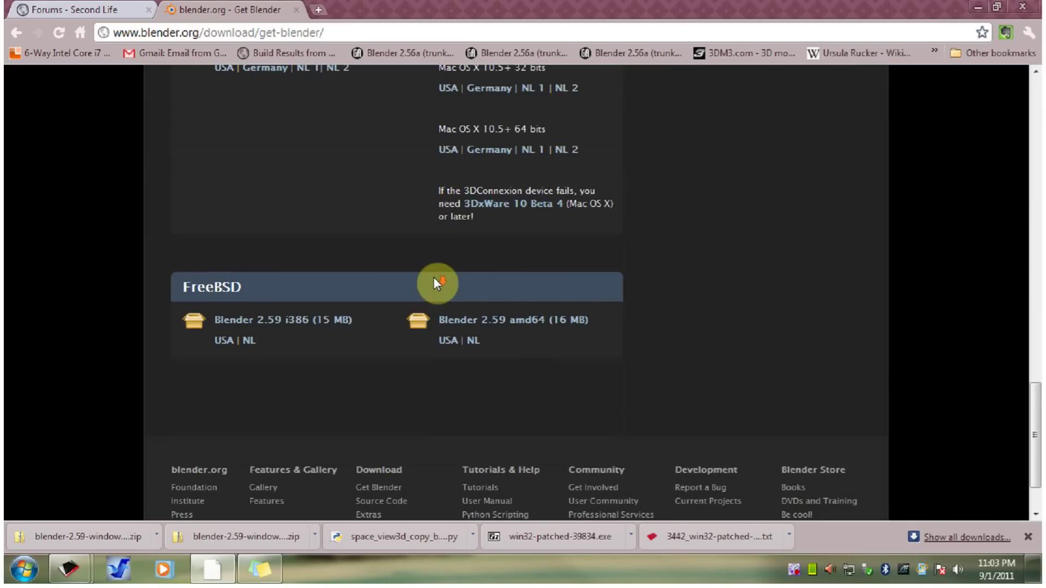
scroll(434, 280, up, 8)
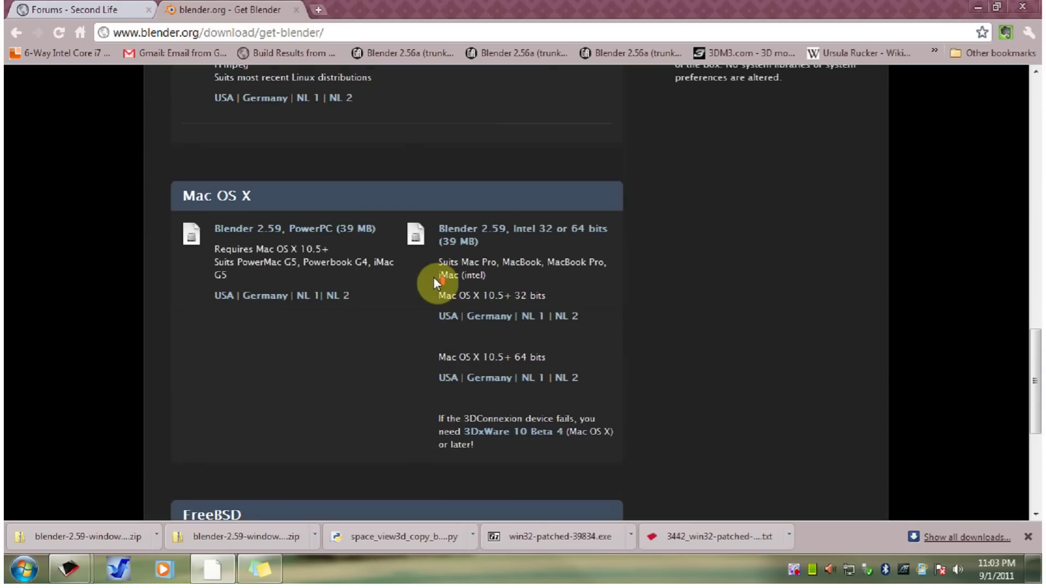
scroll(434, 282, up, 12)
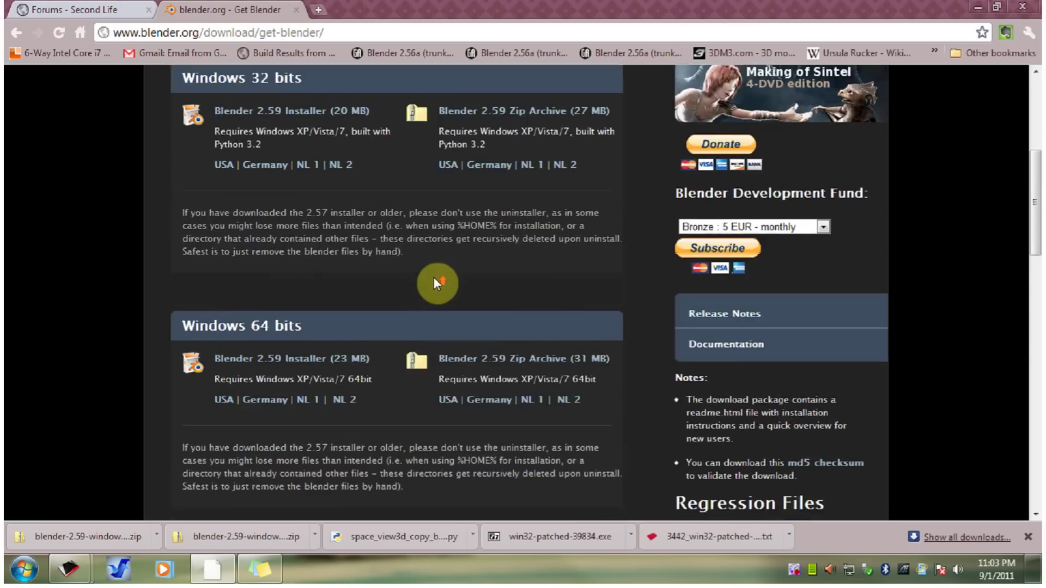
scroll(433, 277, down, 3)
scroll(433, 276, up, 1)
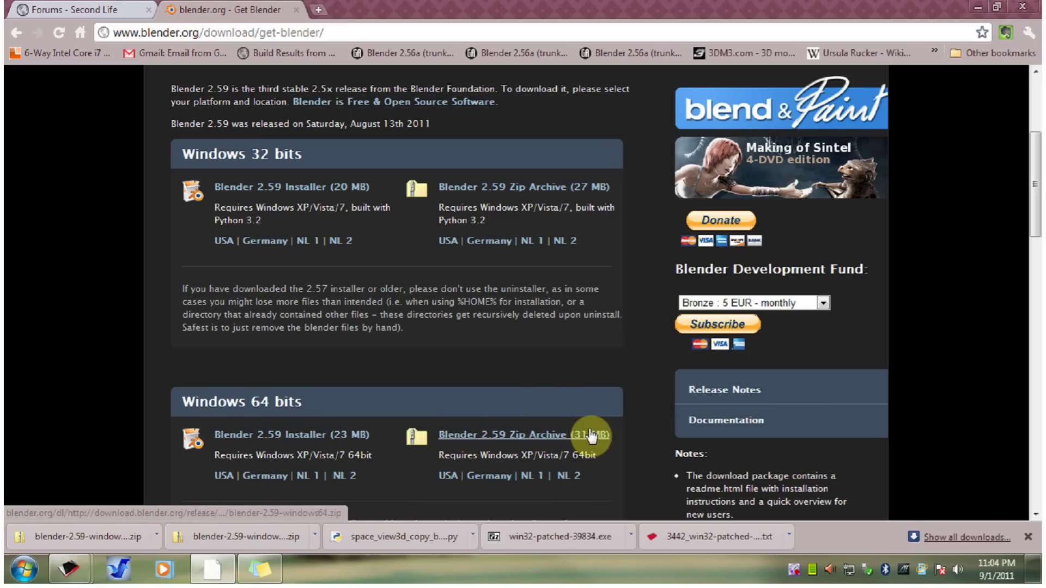
click(541, 436)
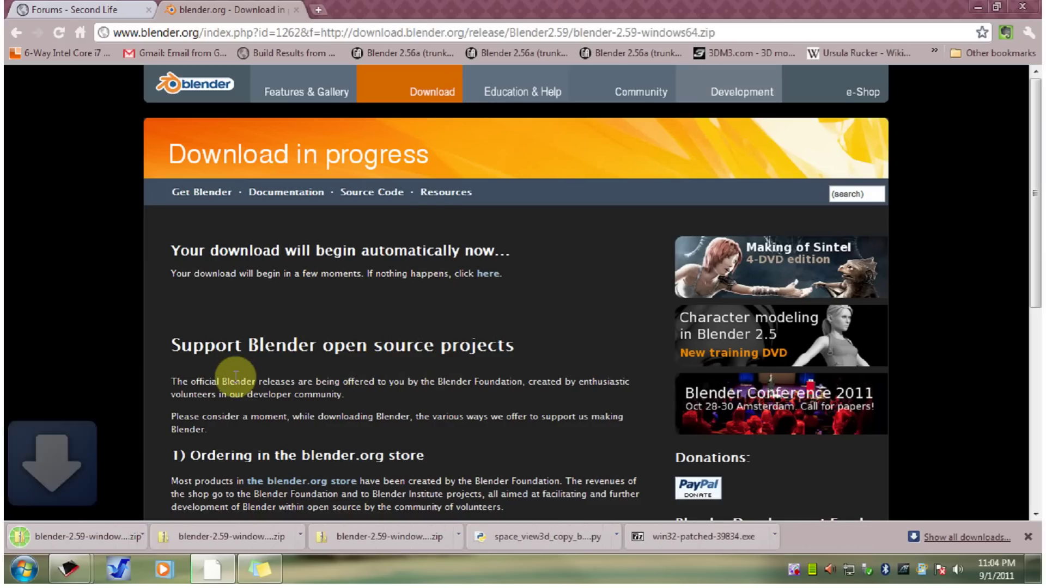
Step: Show the downloaded blender-2.59-windows64 zip in its folder and move it into Program Files\Blender on the Programs (D:) drive
drag(172, 544, 165, 540)
right_click(165, 540)
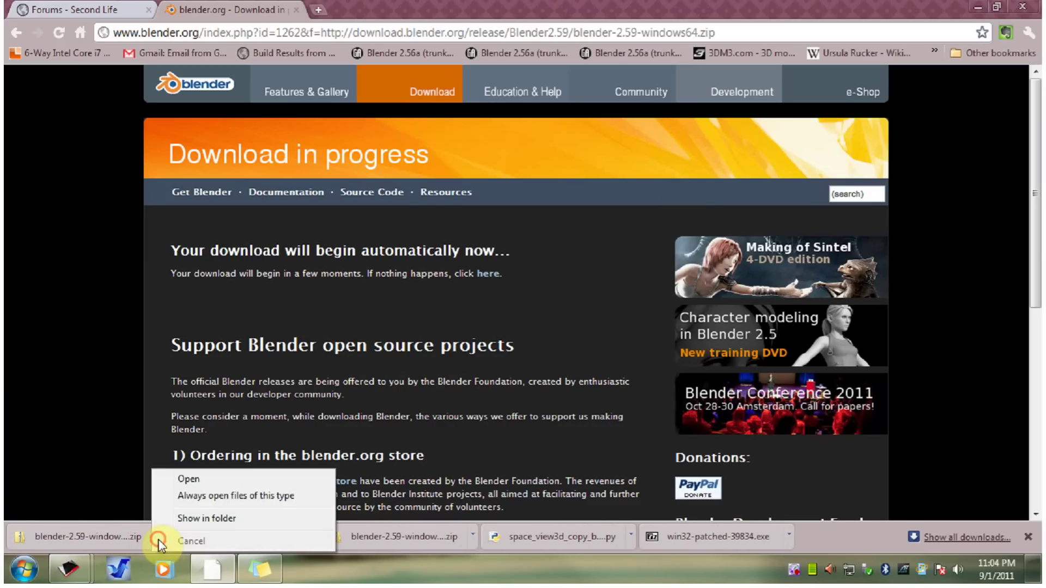
click(185, 518)
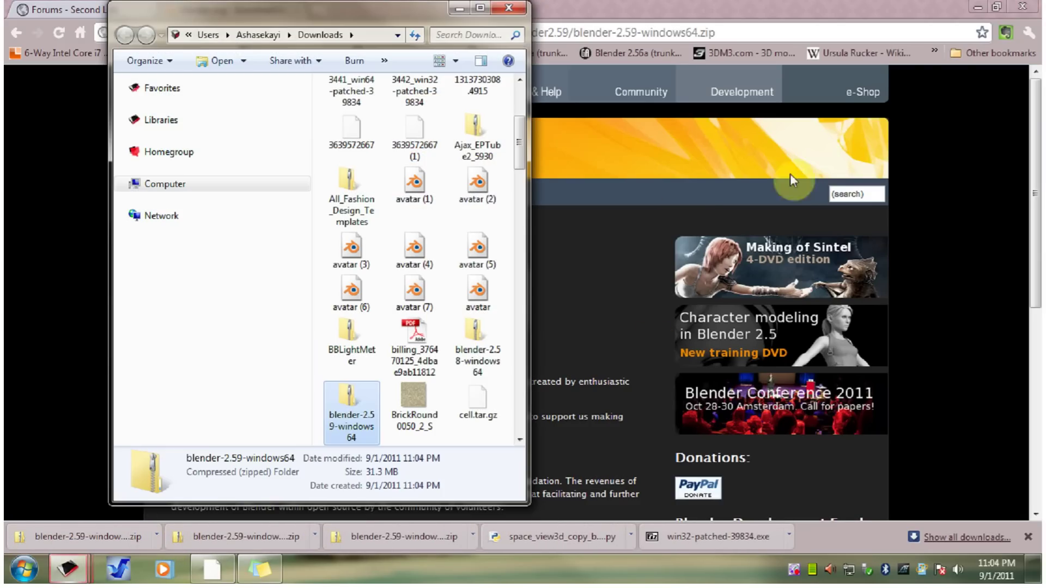
click(978, 7)
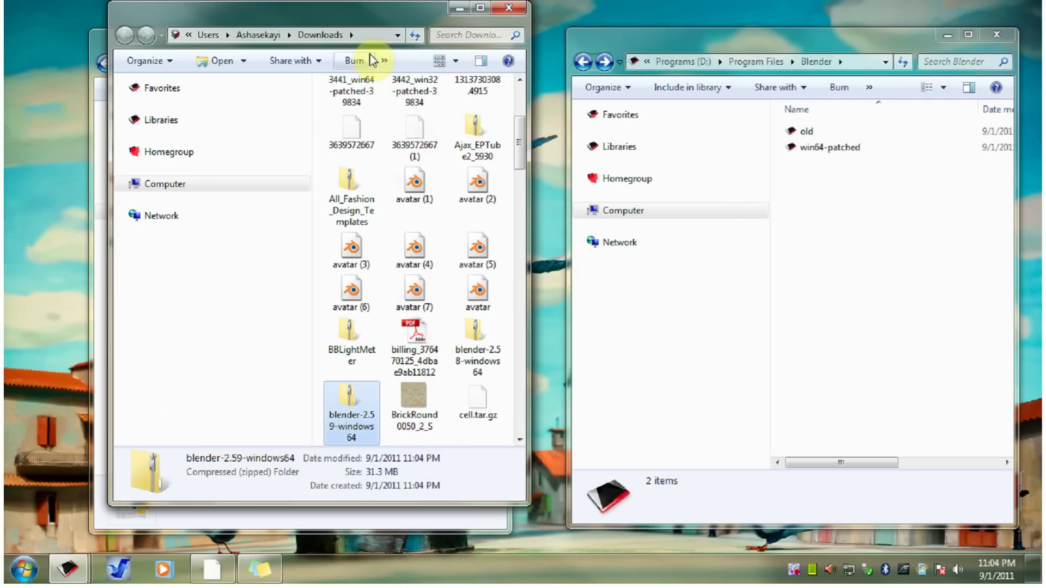
drag(349, 409, 885, 373)
right_drag(885, 374, 885, 374)
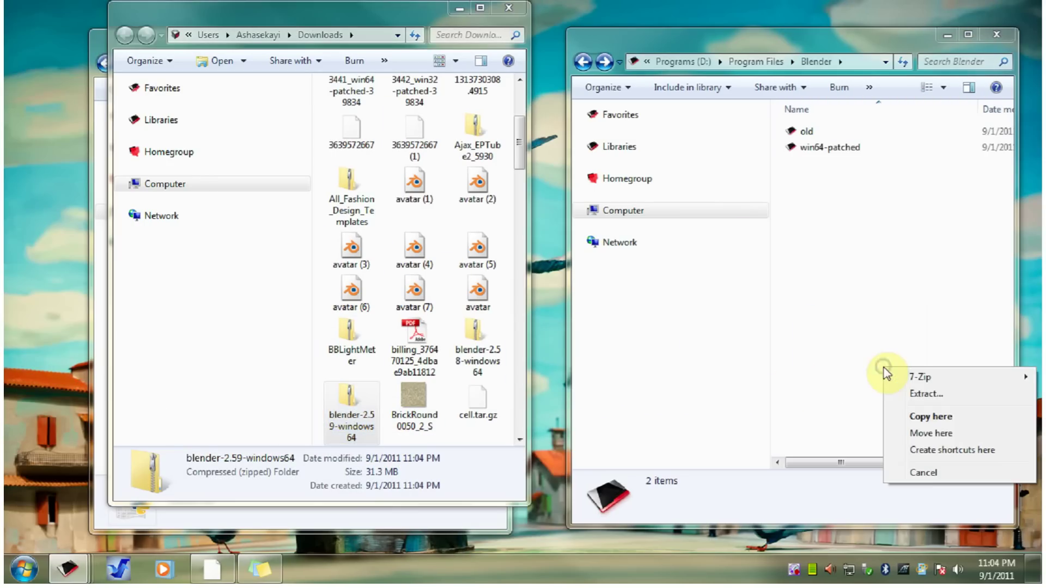
click(931, 433)
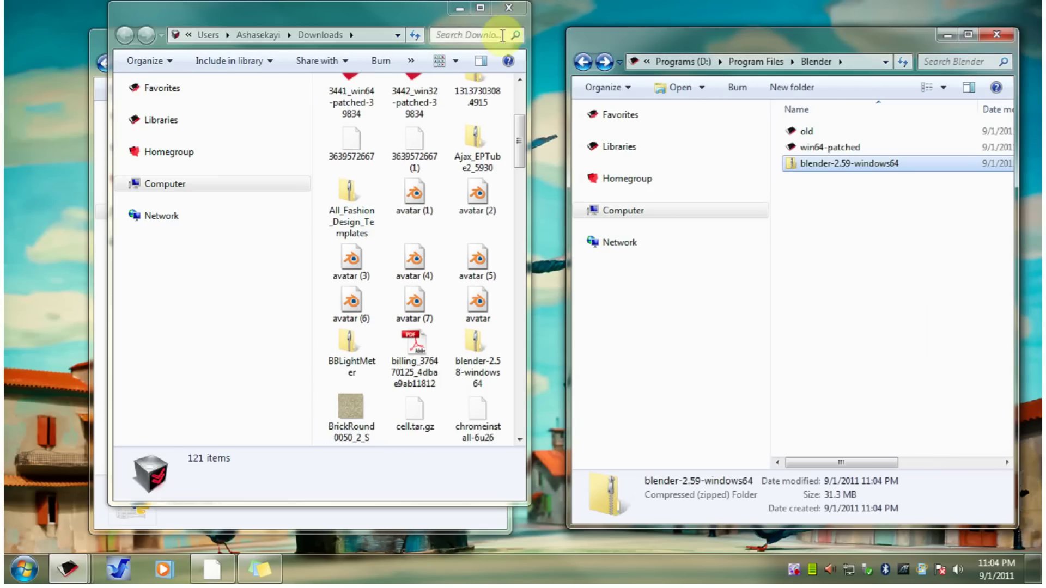
click(509, 8)
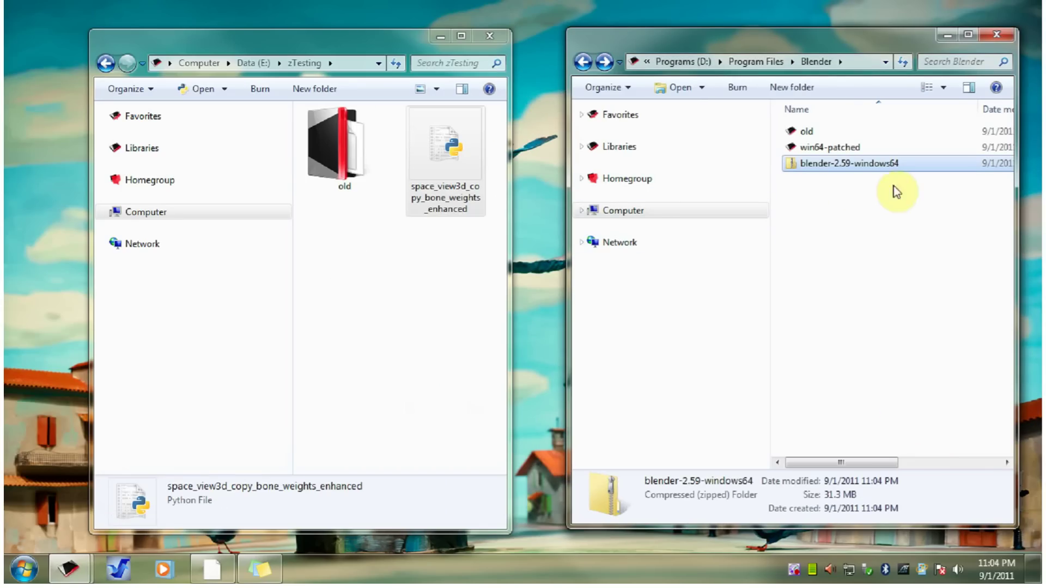
Step: Extract the blender-2.59-windows64 zip with 7-Zip into its own blender-2.59-windows64 subfolder
right_click(830, 168)
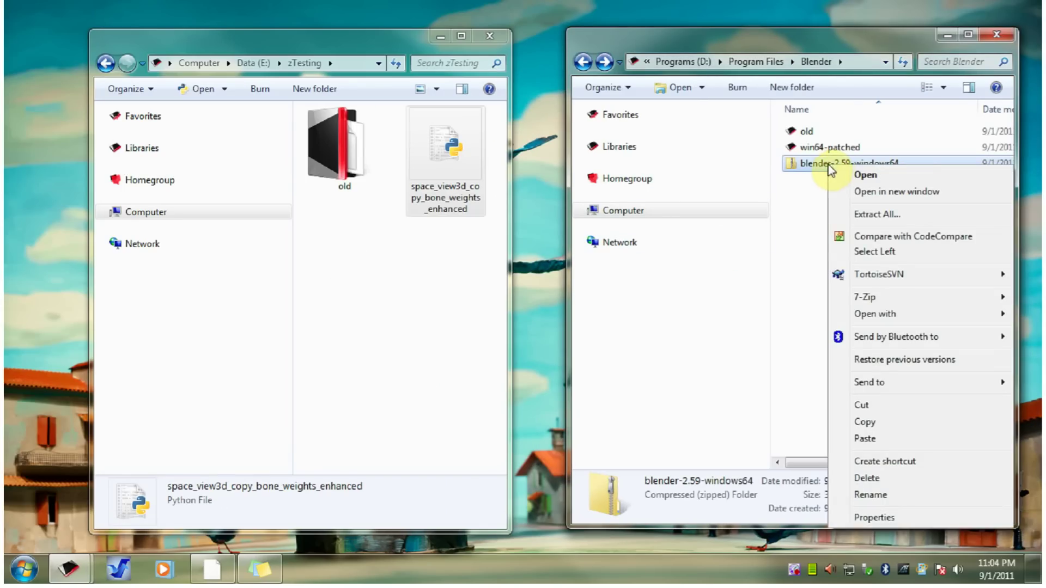
mouse_move(891, 300)
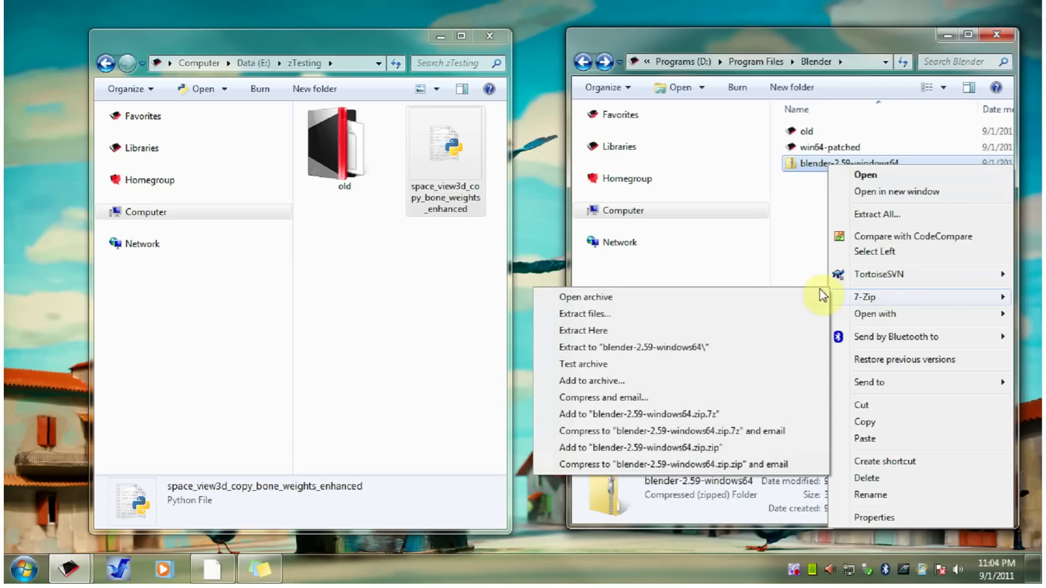
click(623, 349)
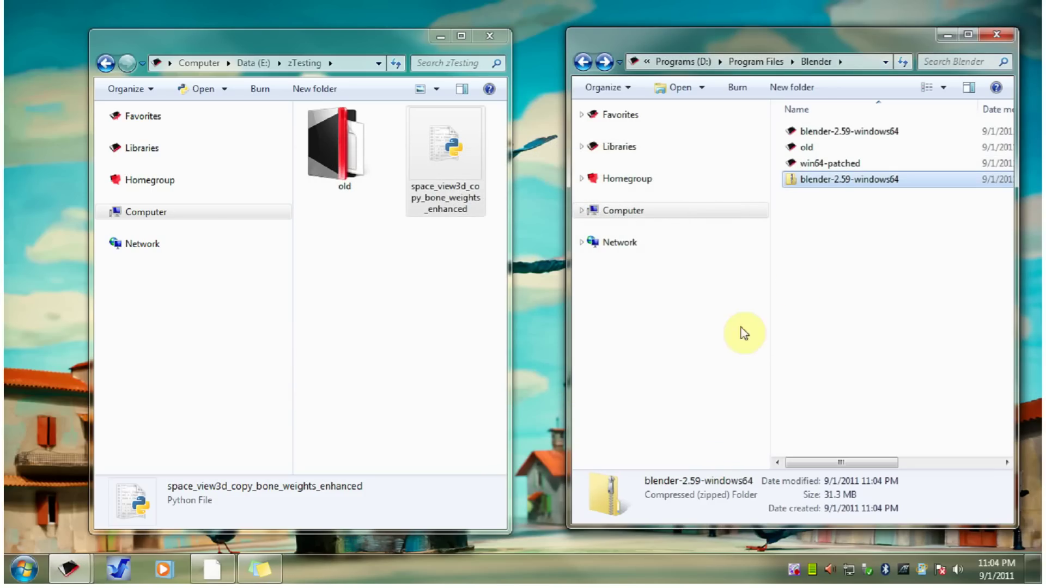
Step: Open the inner blender-2.59-windows64 folder of the extracted files and widen its window to reveal the date and type columns
double_click(882, 132)
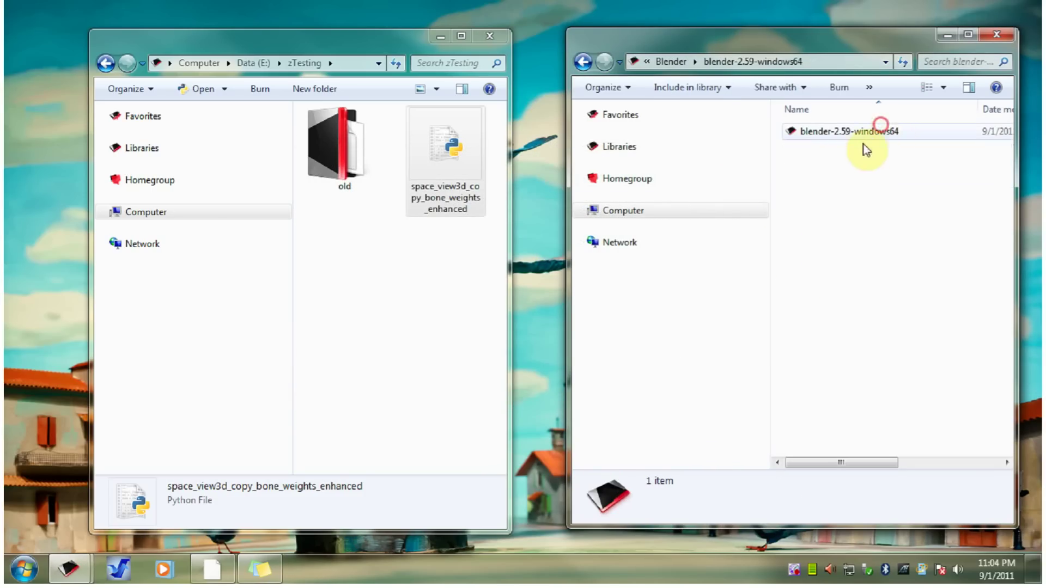
drag(864, 47, 820, 48)
double_click(782, 133)
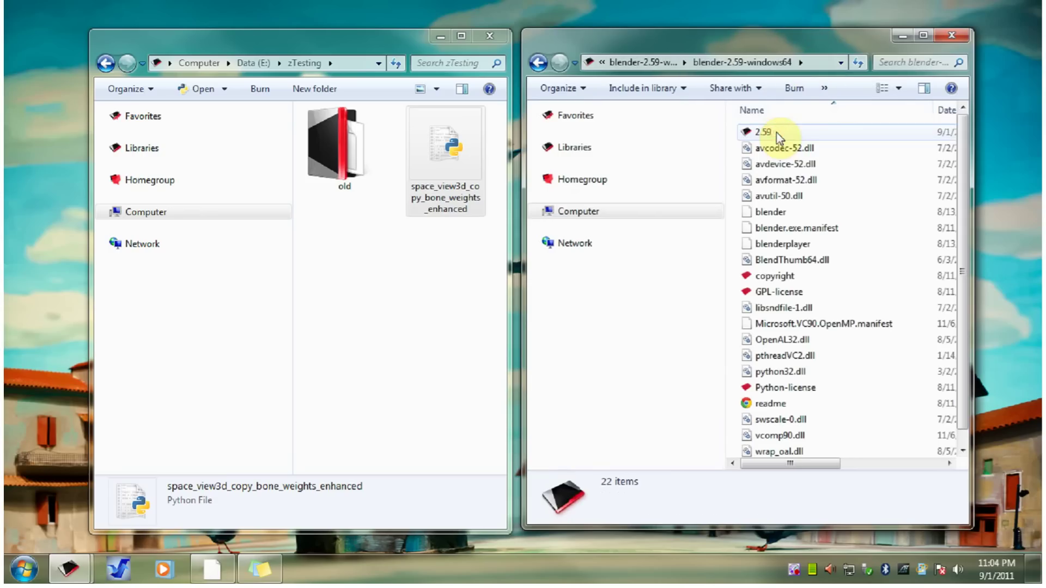
click(787, 214)
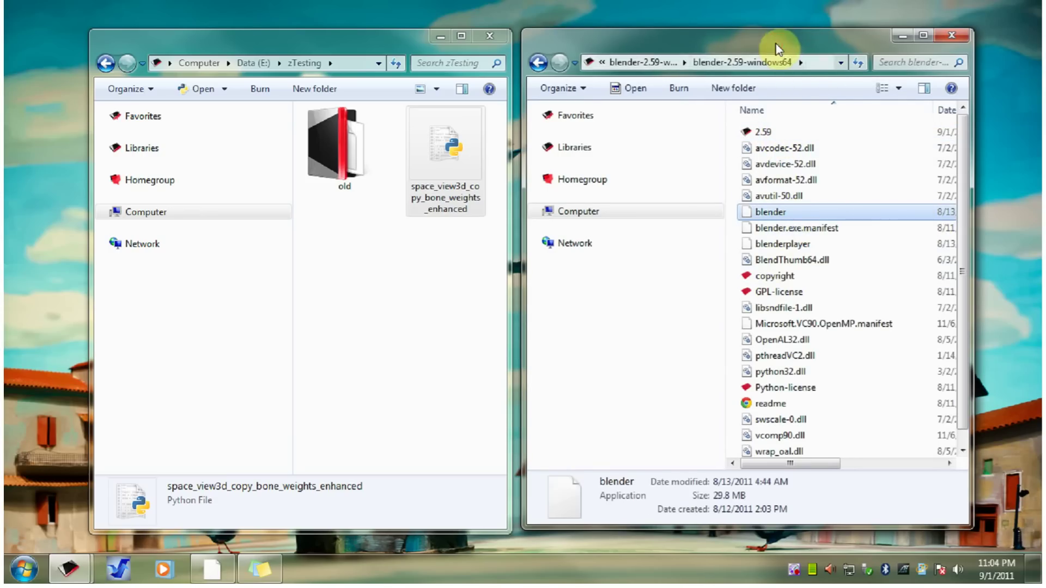
drag(776, 41, 695, 48)
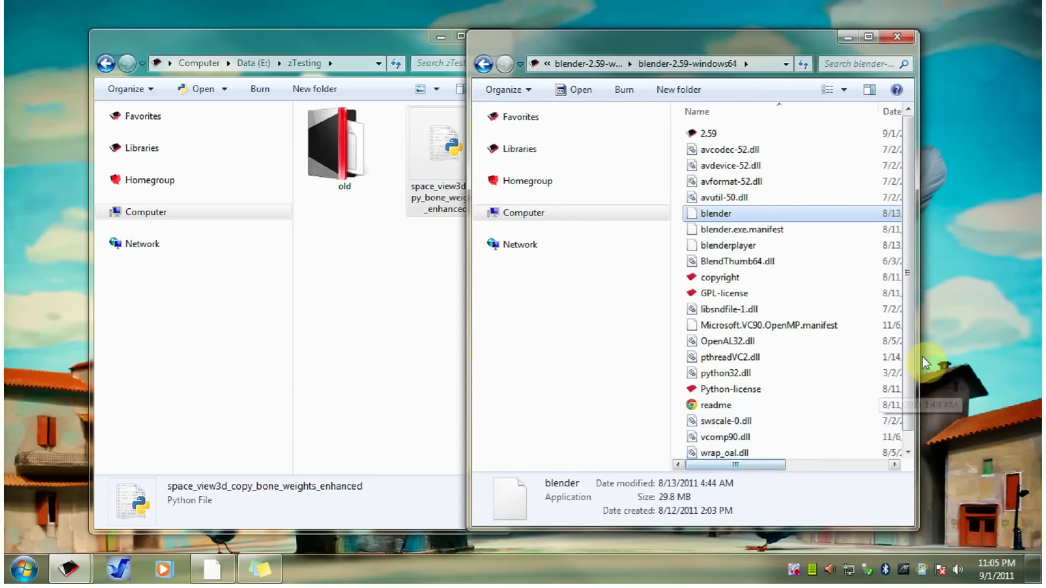
drag(914, 358, 1022, 348)
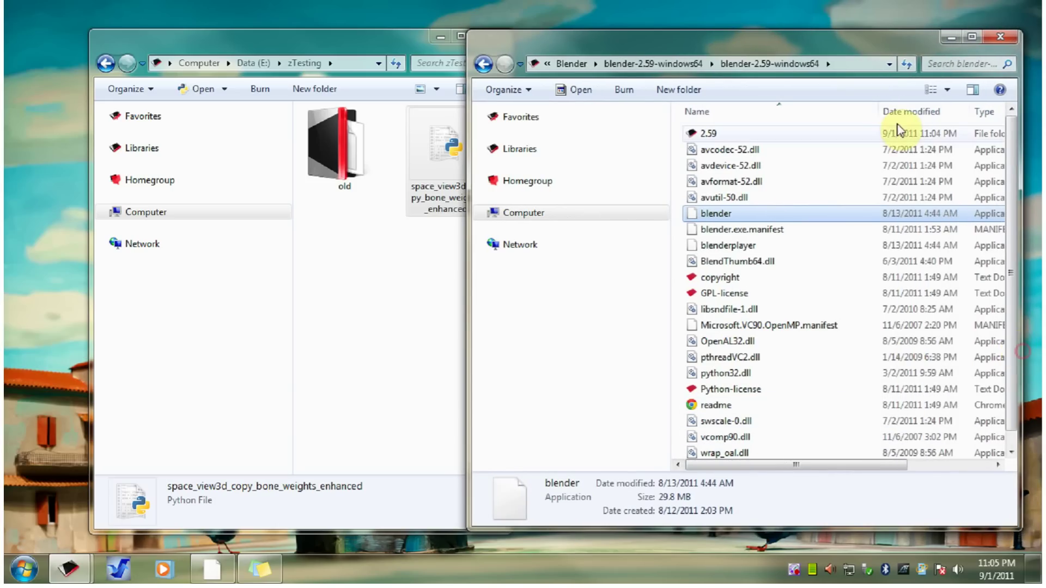
drag(878, 53, 823, 57)
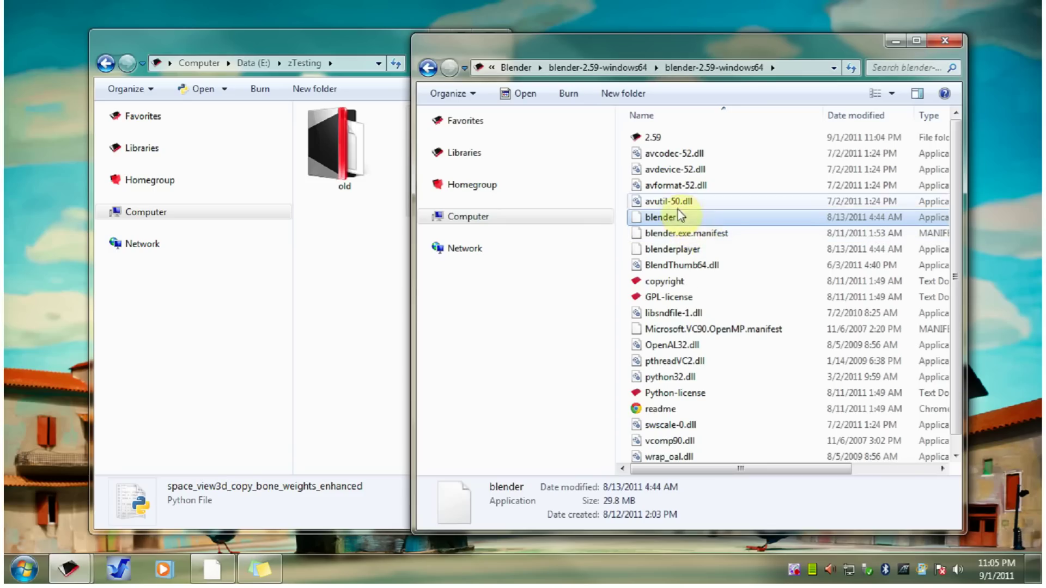
Step: Open the 2.59\scripts\addons folder inside the extracted Blender folder and look through its add-on files
click(655, 143)
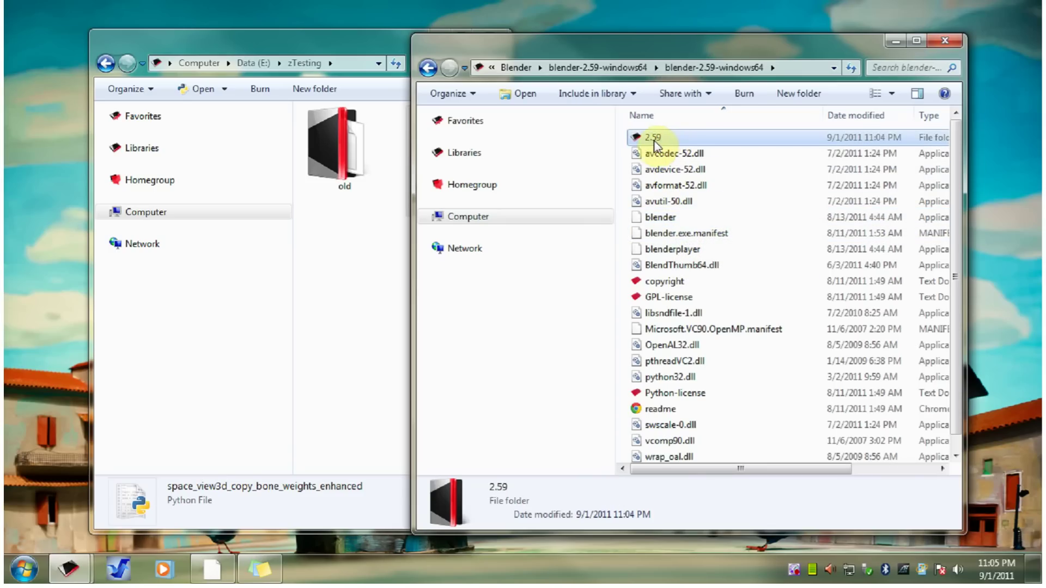
double_click(659, 139)
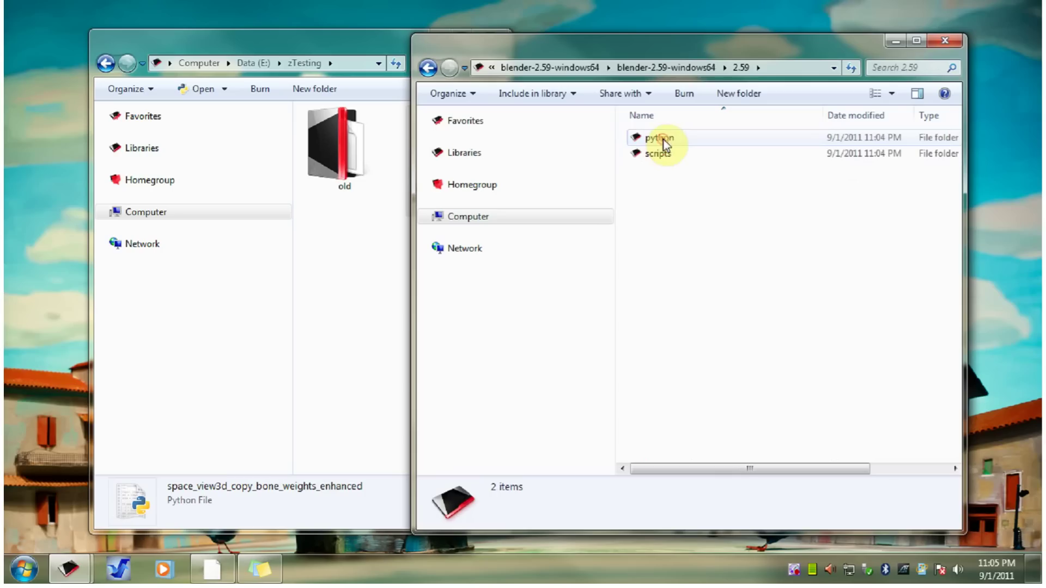
double_click(658, 154)
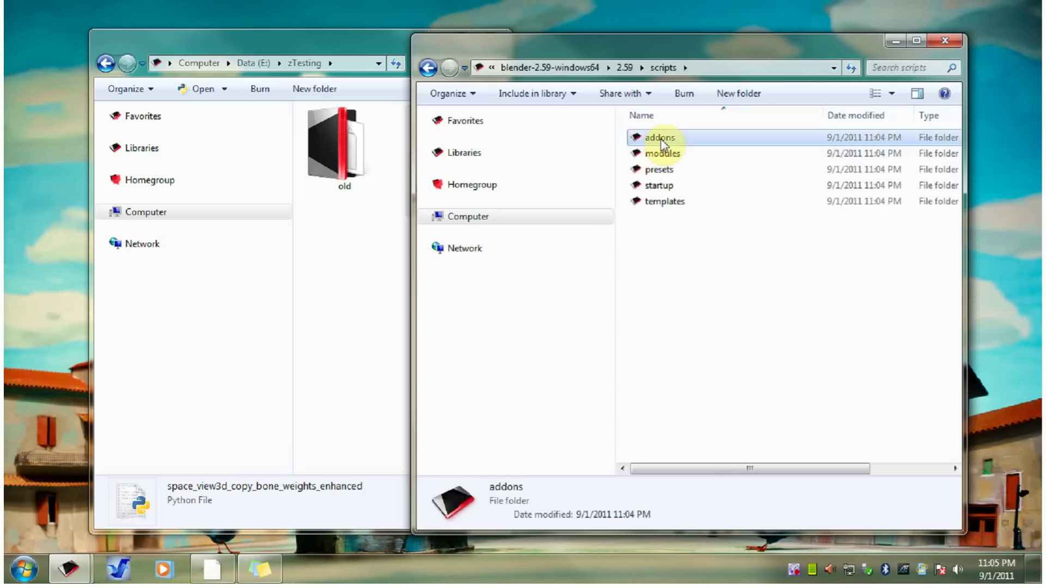
double_click(660, 137)
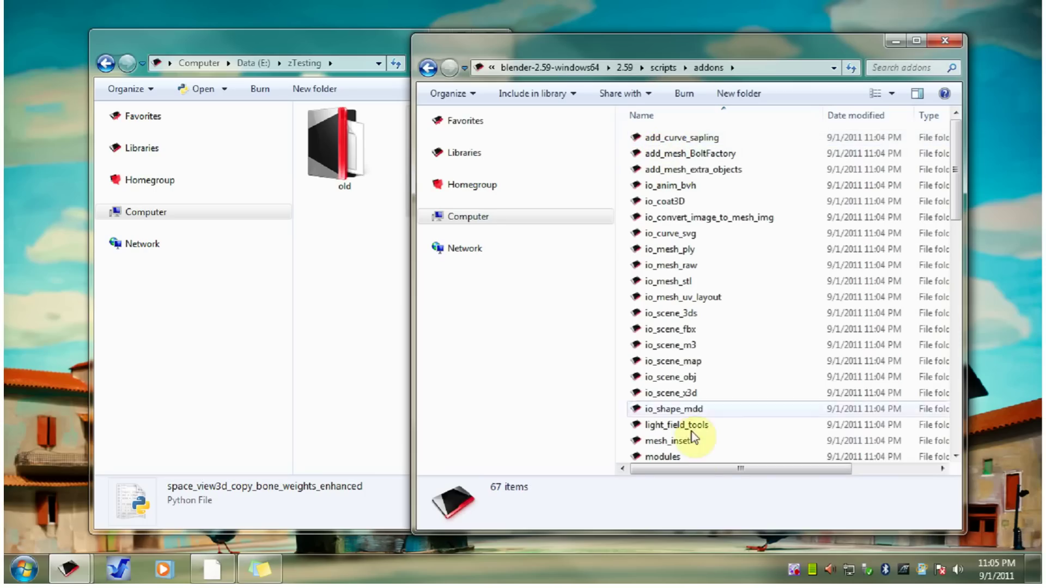
drag(955, 173, 956, 461)
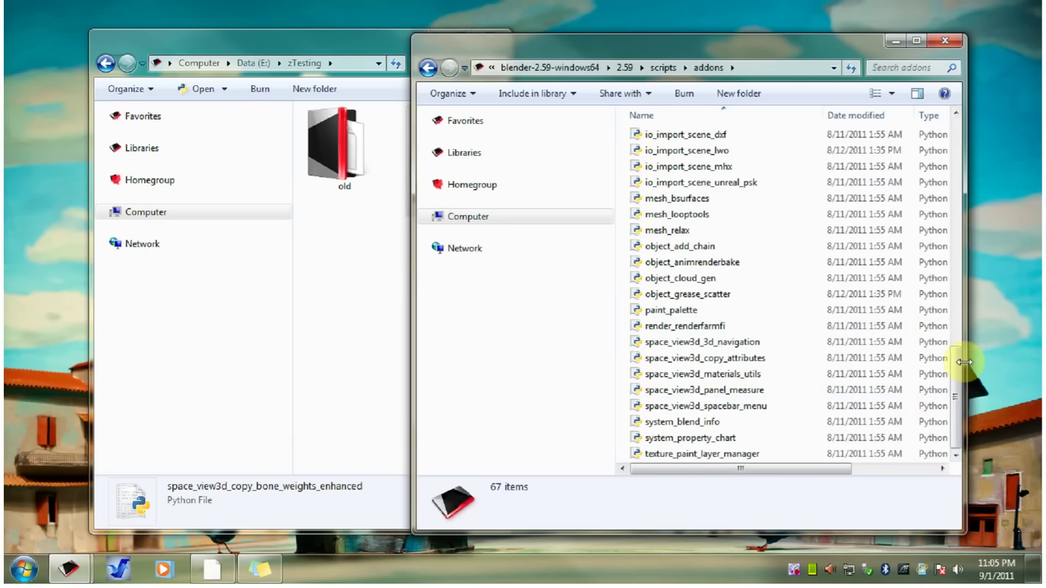
drag(957, 376, 966, 155)
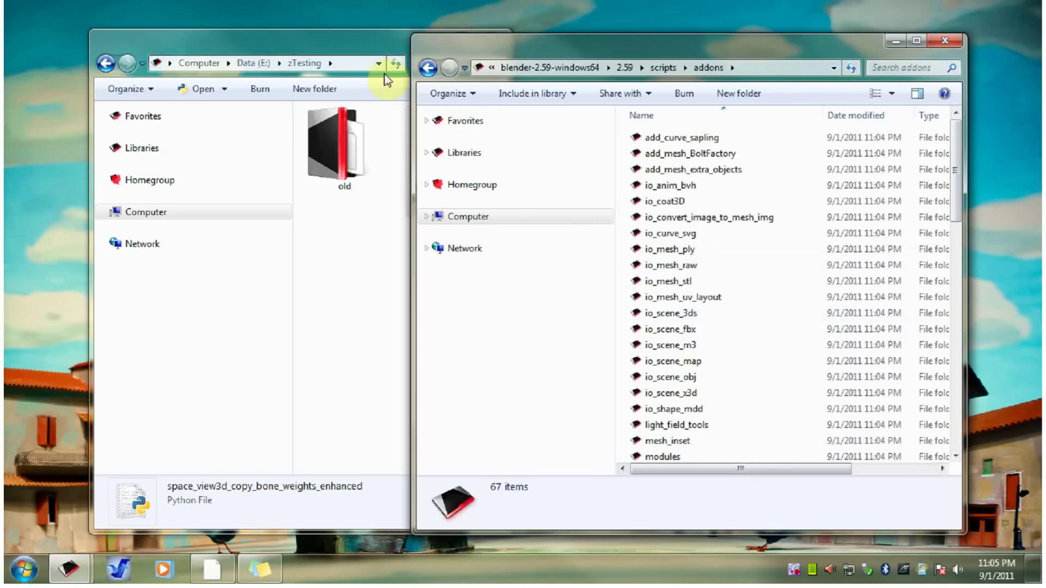
Step: Copy the space_view3d_copy_bone_weights_enhanced Python file from the zTesting folder into Blender's addons folder
drag(381, 47, 320, 41)
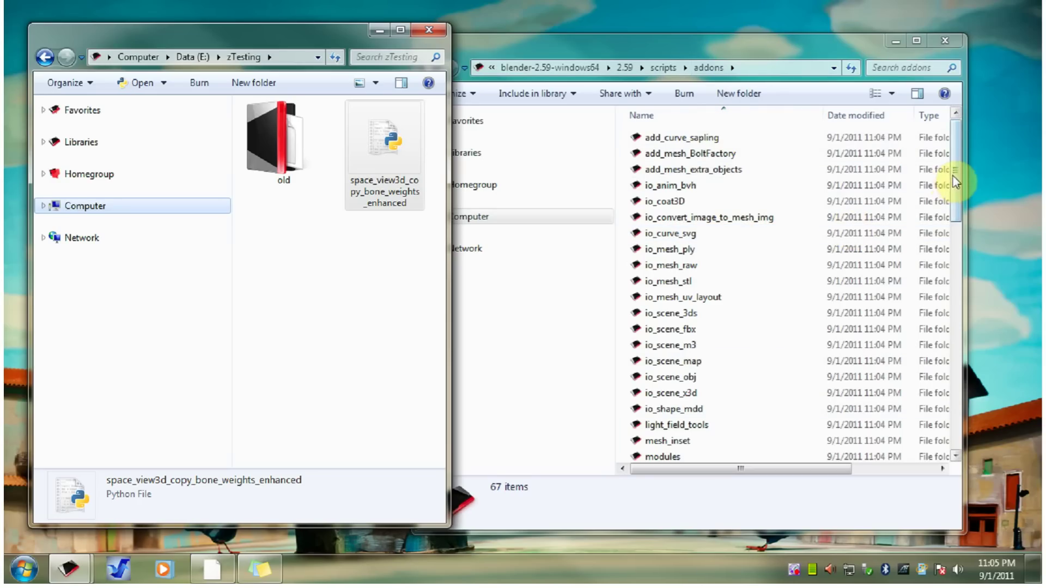
drag(955, 174, 957, 441)
drag(839, 468, 929, 467)
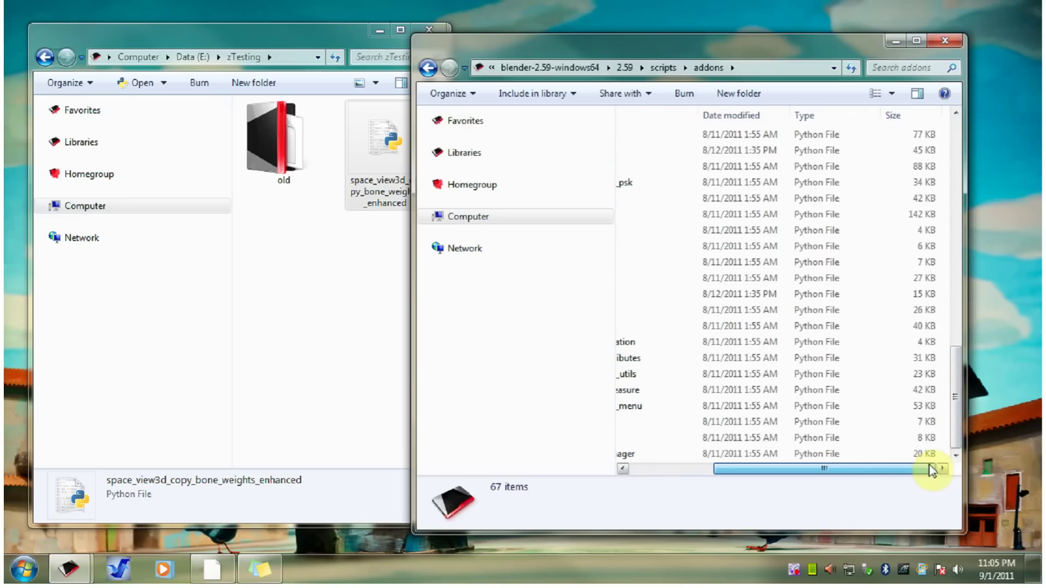
click(400, 142)
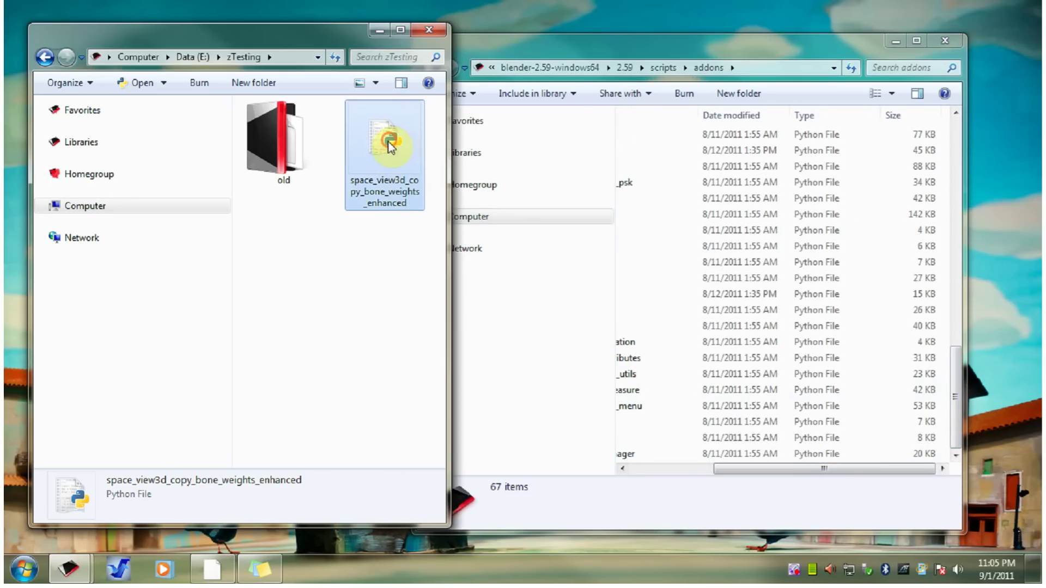
click(378, 260)
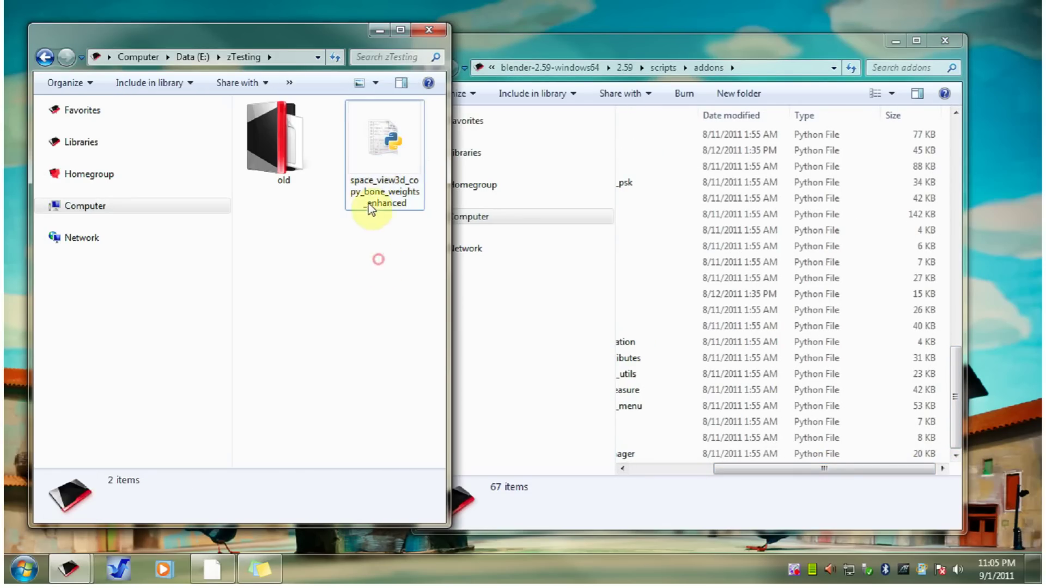
click(409, 196)
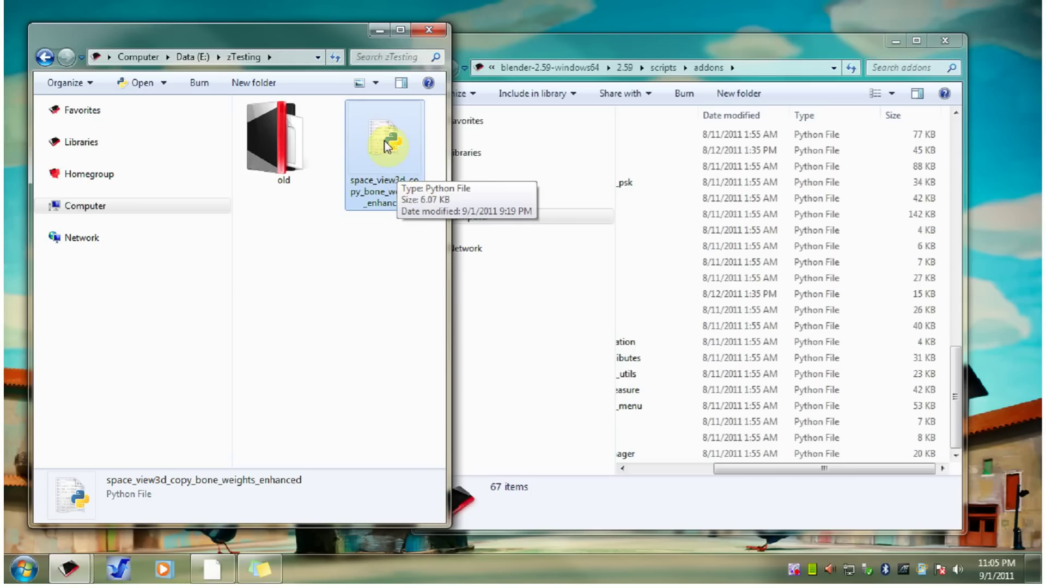
drag(386, 146, 946, 445)
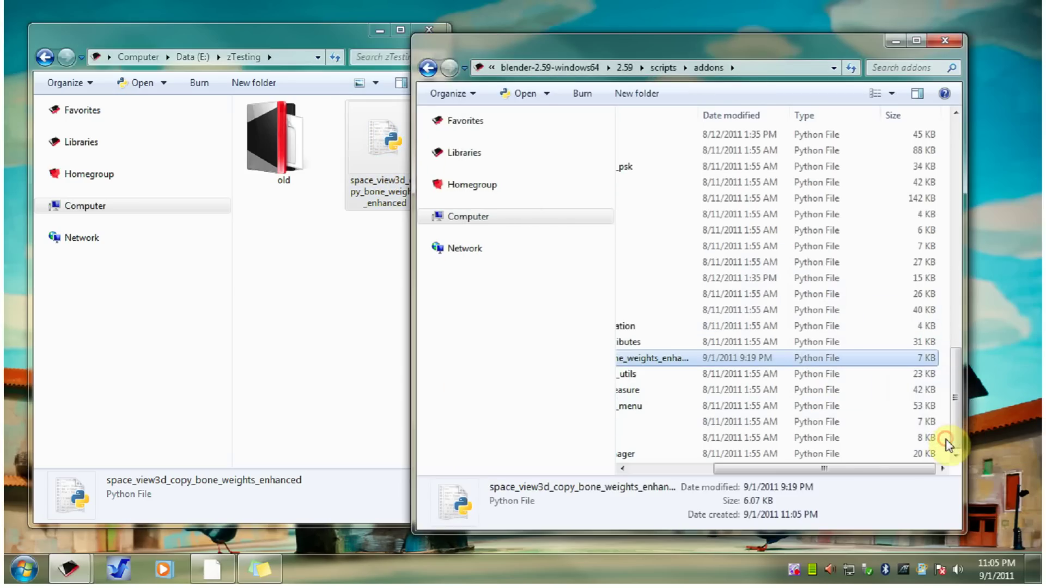
Step: Create a shortcut to the blender application in the inner blender-2.59-windows64 folder and place it on the quick-launch bar
drag(858, 471, 712, 464)
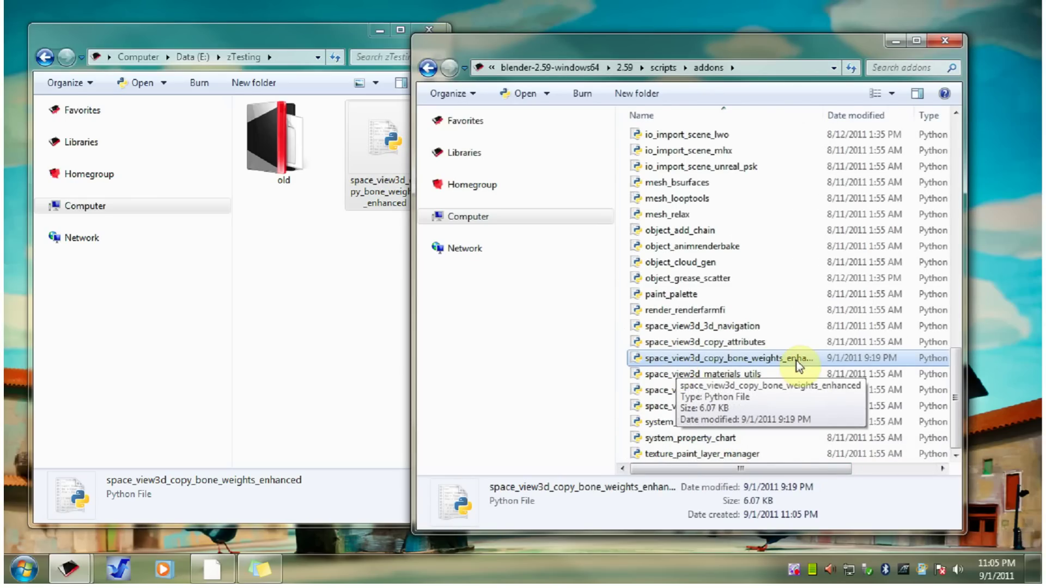
click(566, 72)
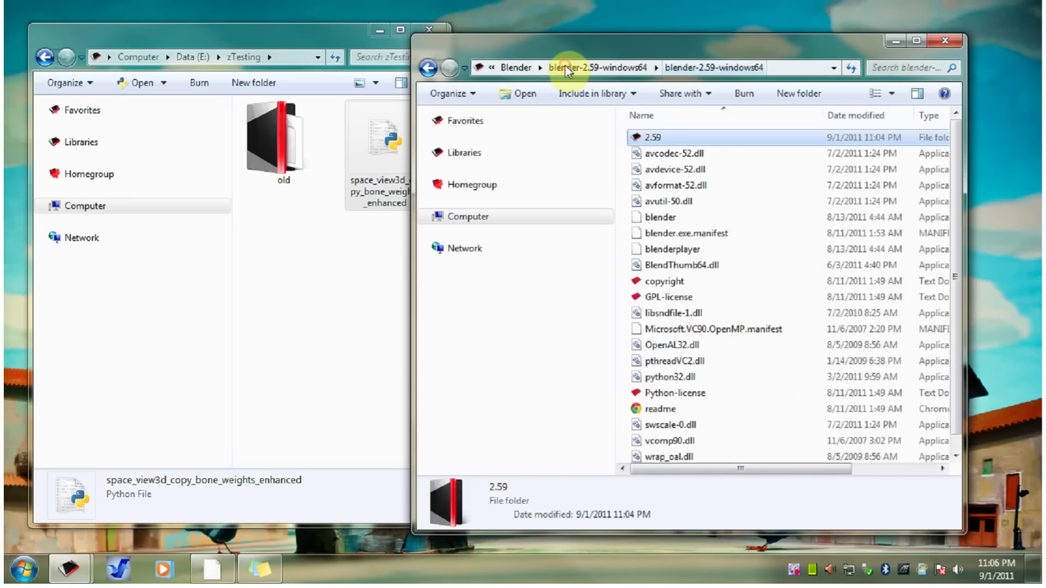
click(664, 218)
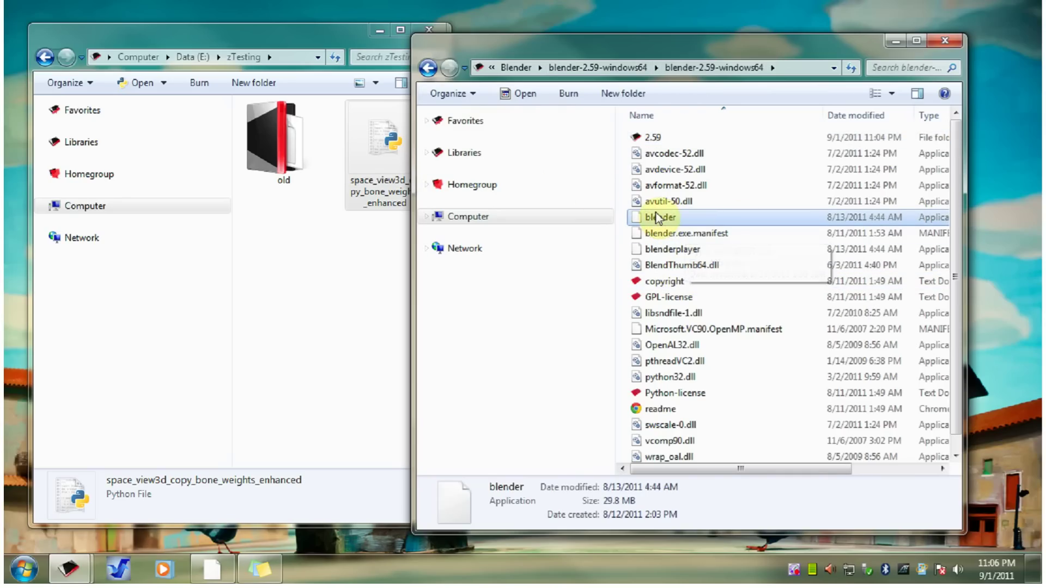
right_click(696, 218)
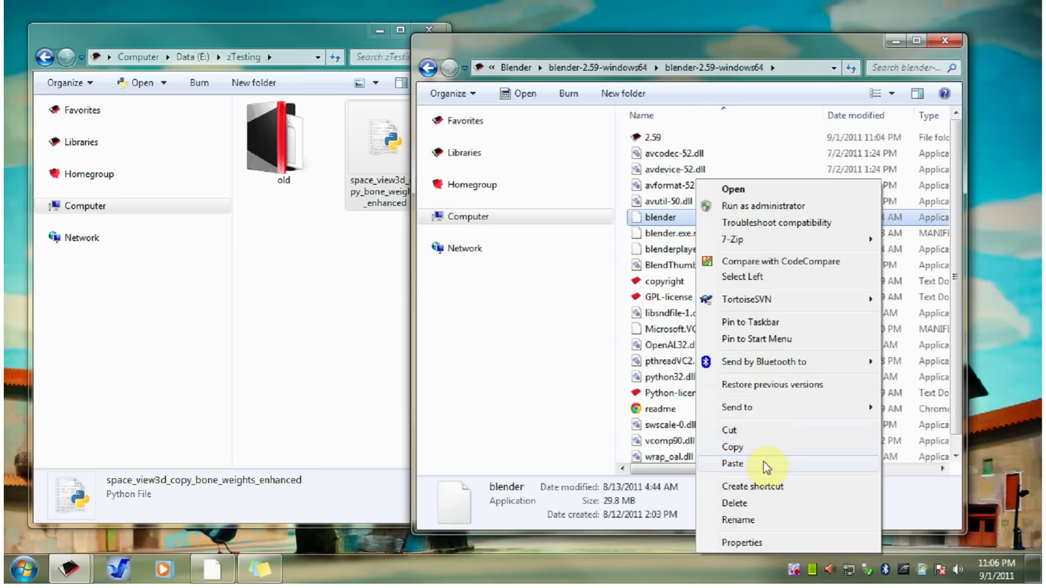
click(768, 487)
drag(691, 218, 301, 574)
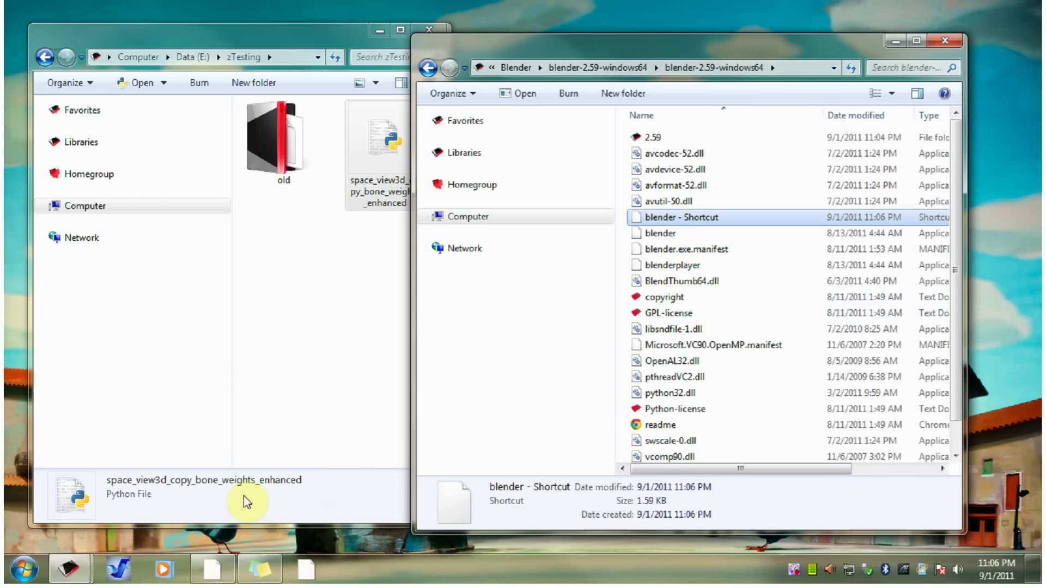
Step: Launch Blender from the new shortcut, dismissing the splash screen, and open the user preferences window over the middle of the workspace
click(306, 578)
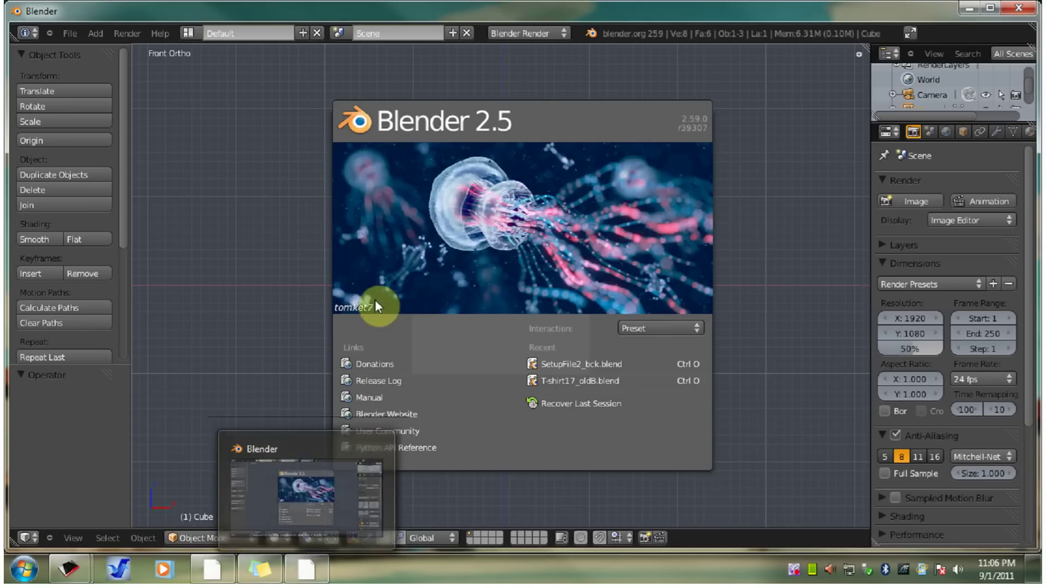
click(292, 354)
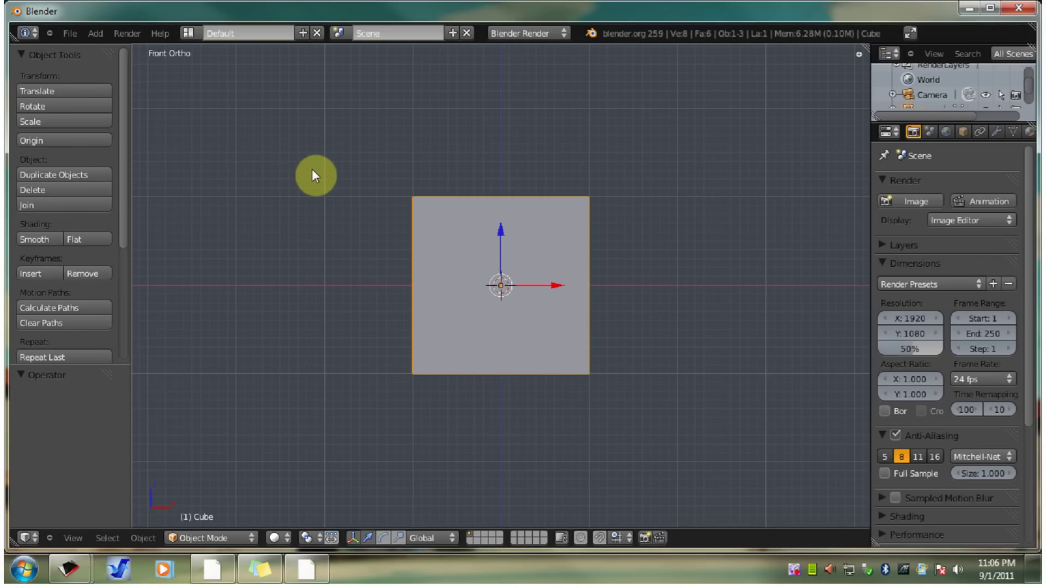
click(70, 35)
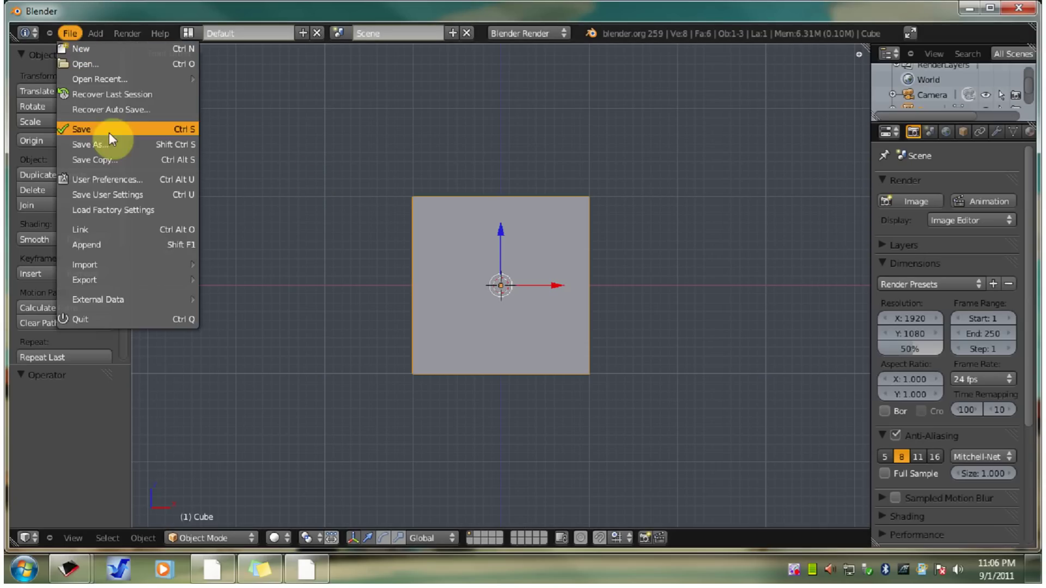
click(108, 179)
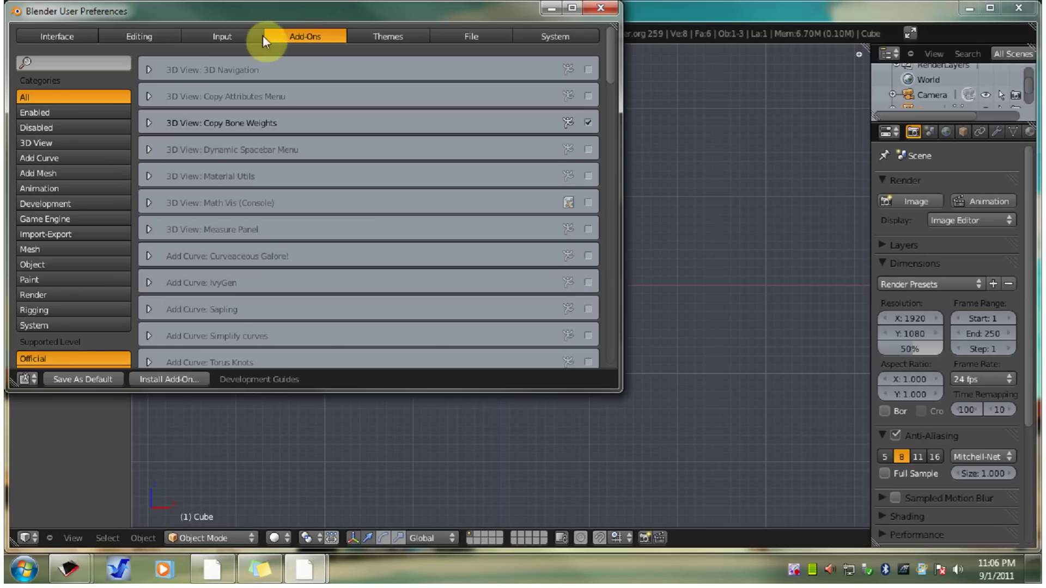
drag(311, 13, 501, 123)
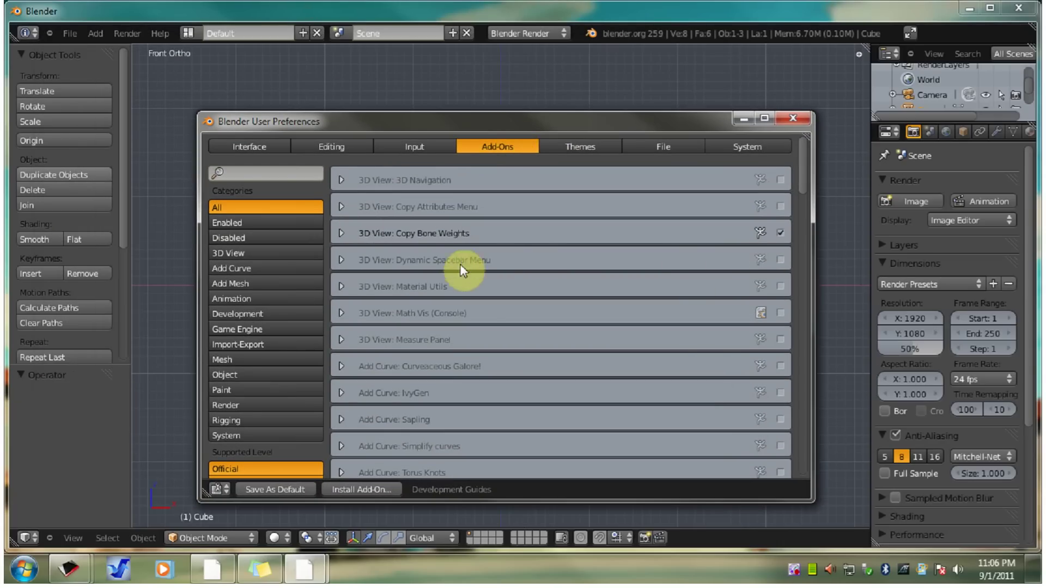
Step: Expand the details of the 3D View: Copy Bone Weights add-on and switch the add-on off and back on
click(340, 233)
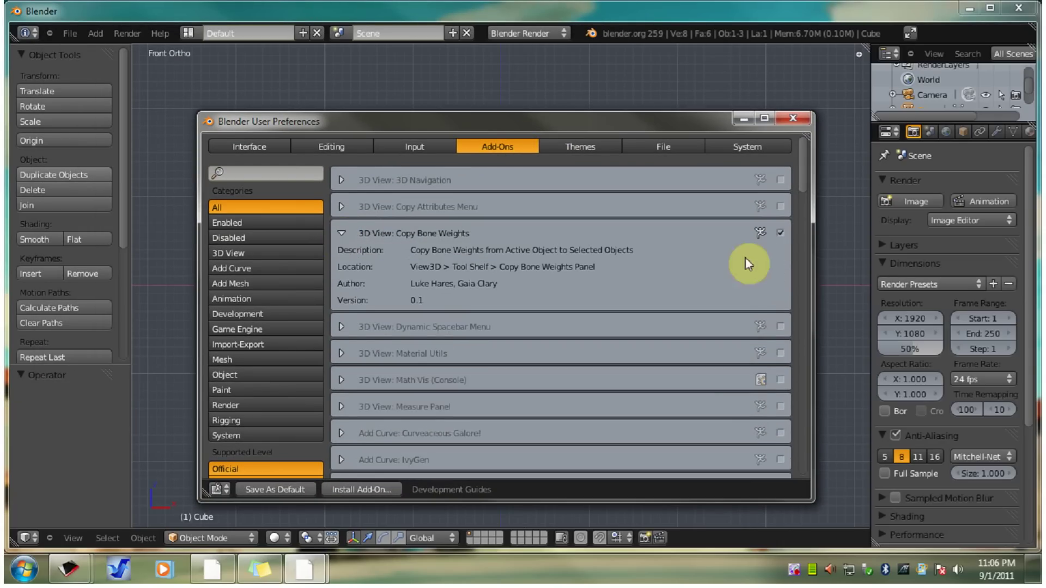
click(779, 234)
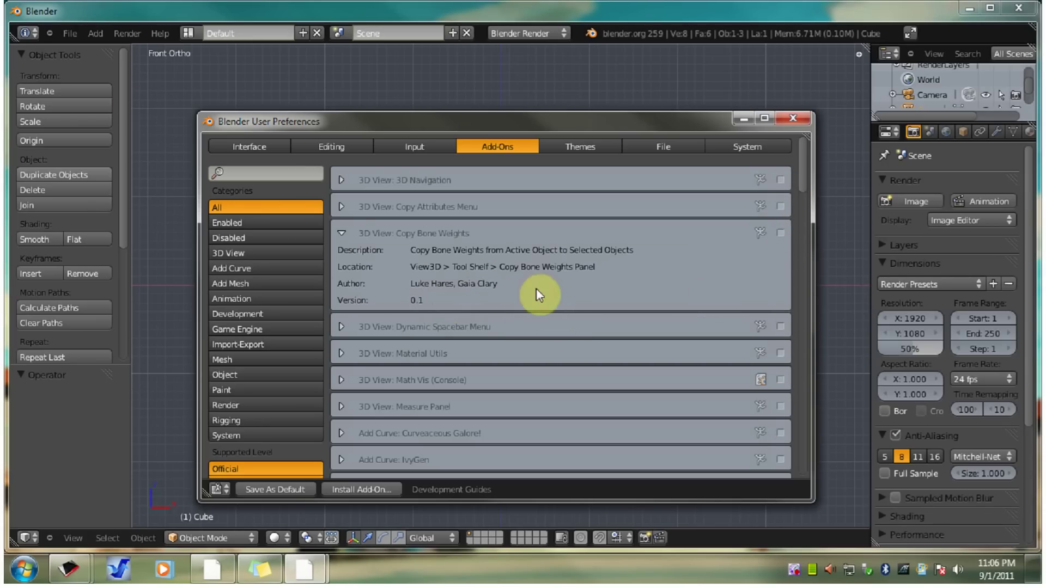
click(779, 234)
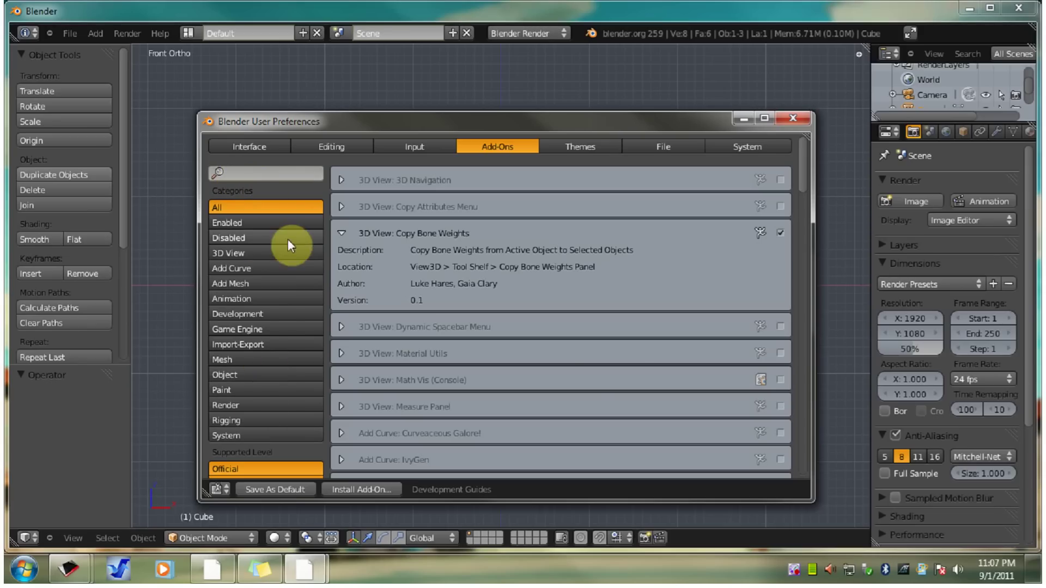
mouse_move(806, 176)
mouse_down()
mouse_move(825, 481)
mouse_move(825, 178)
mouse_up()
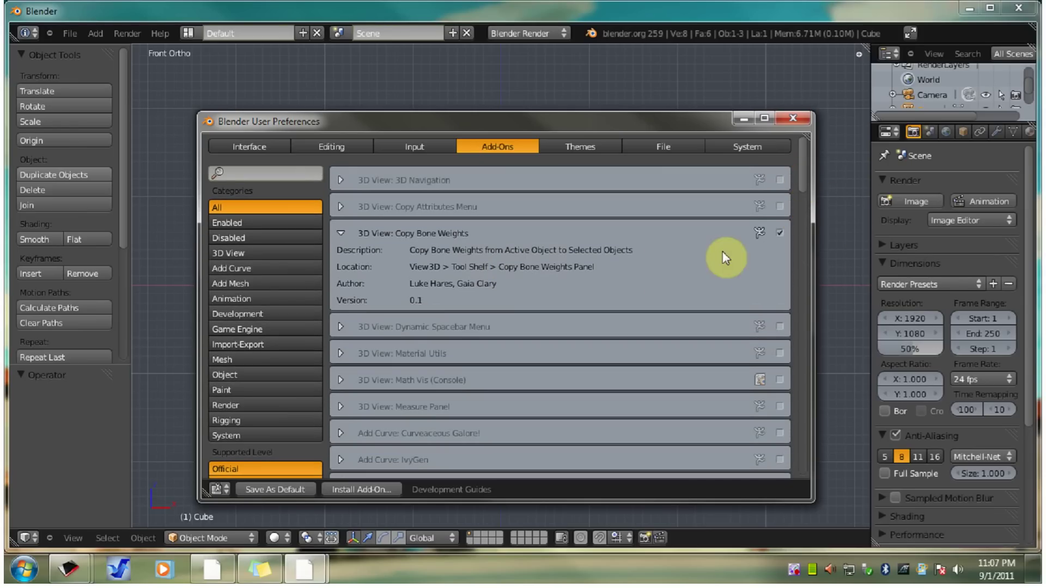
Step: Save the preferences as default and store the user settings so the add-on stays enabled at startup
click(267, 489)
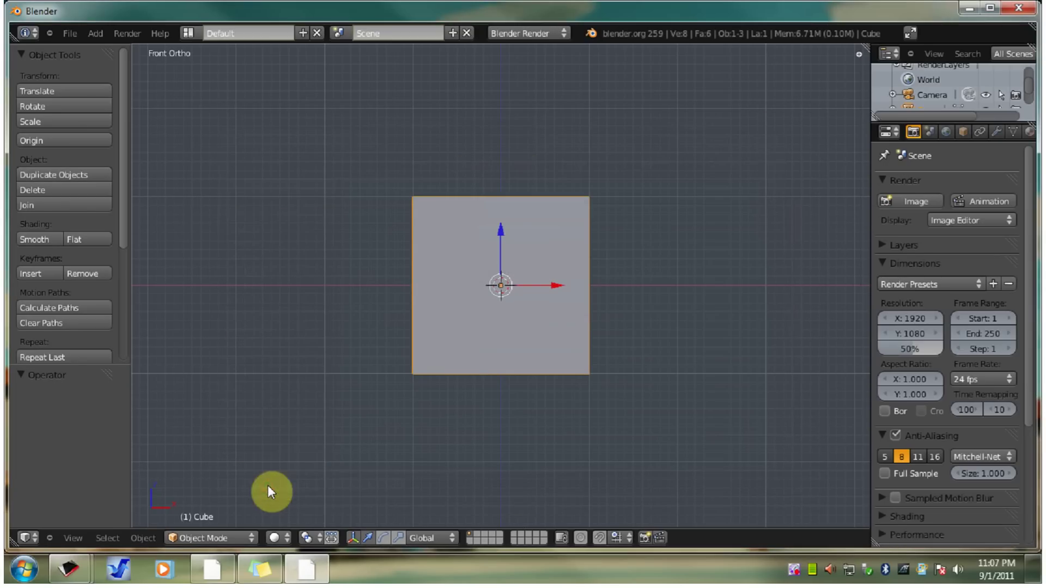
click(71, 34)
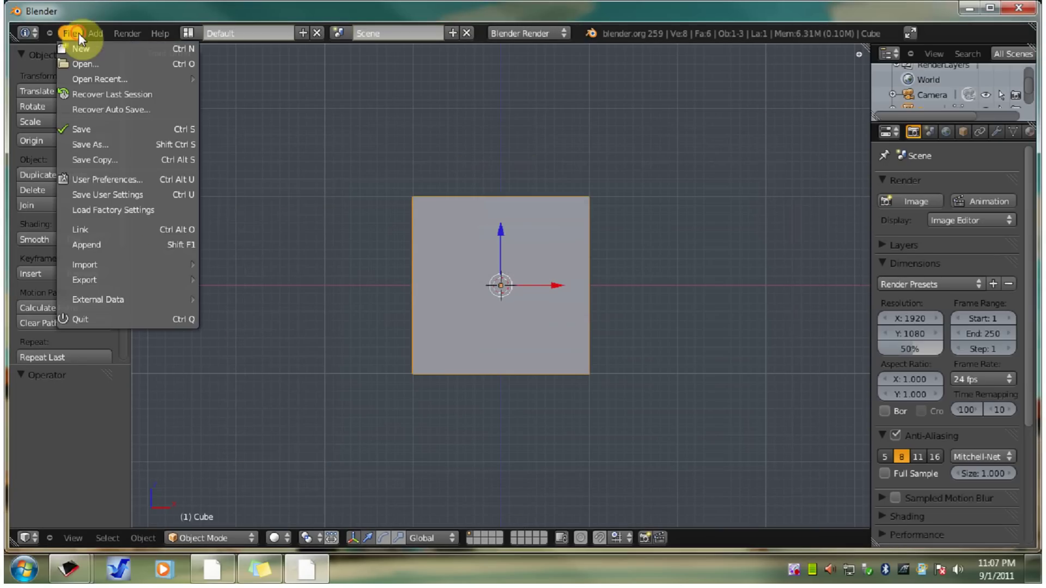
click(132, 193)
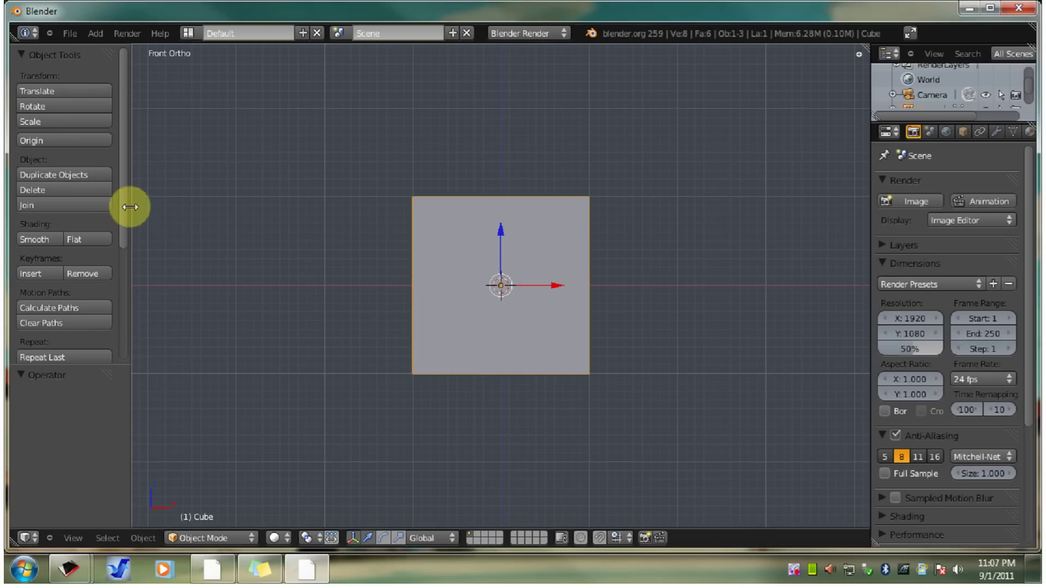
Step: Find the Bone Weight Copy options below the object tools in the 3D view's tool shelf
drag(124, 206, 126, 332)
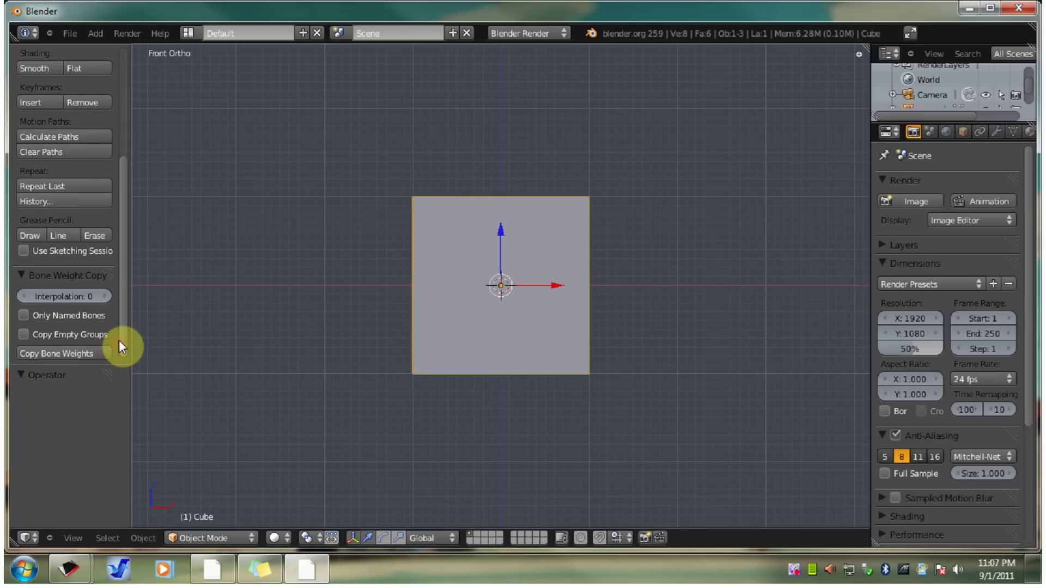
scroll(118, 343, down, 1)
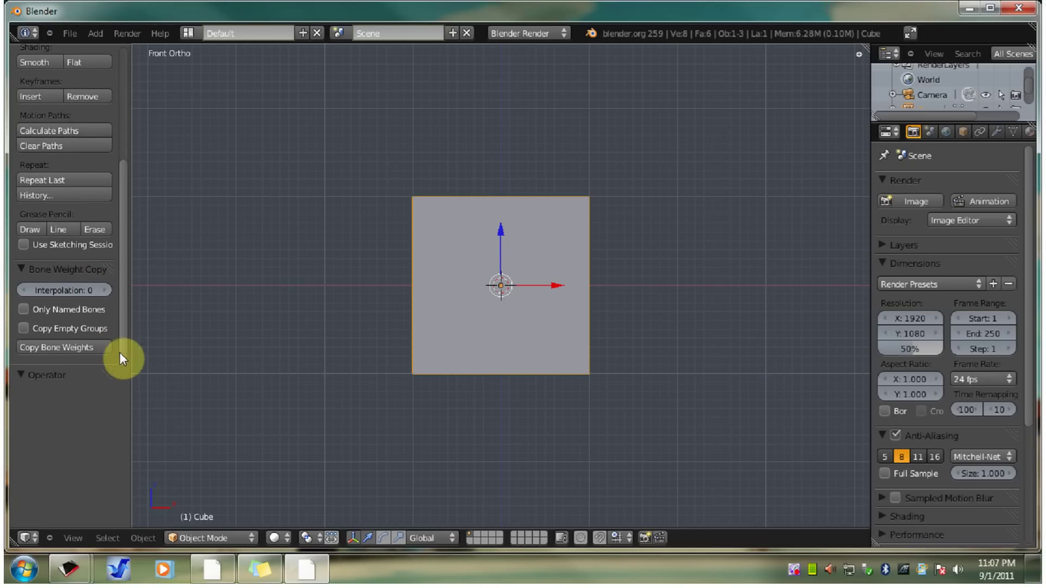